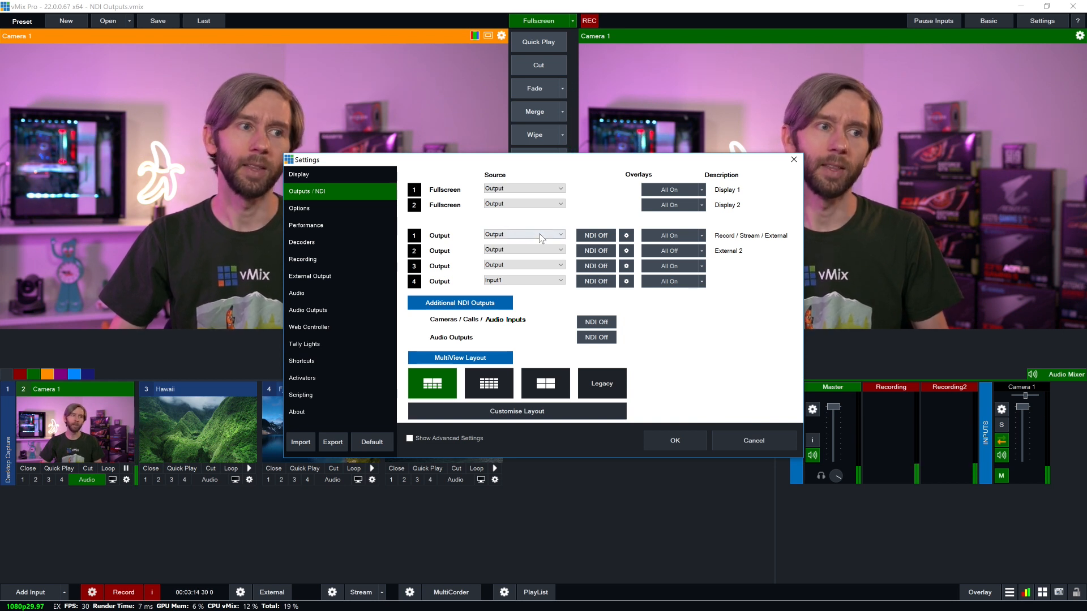
# Keep Output as the source of output 1 and turn on NDI for it
pyautogui.click(538, 234)
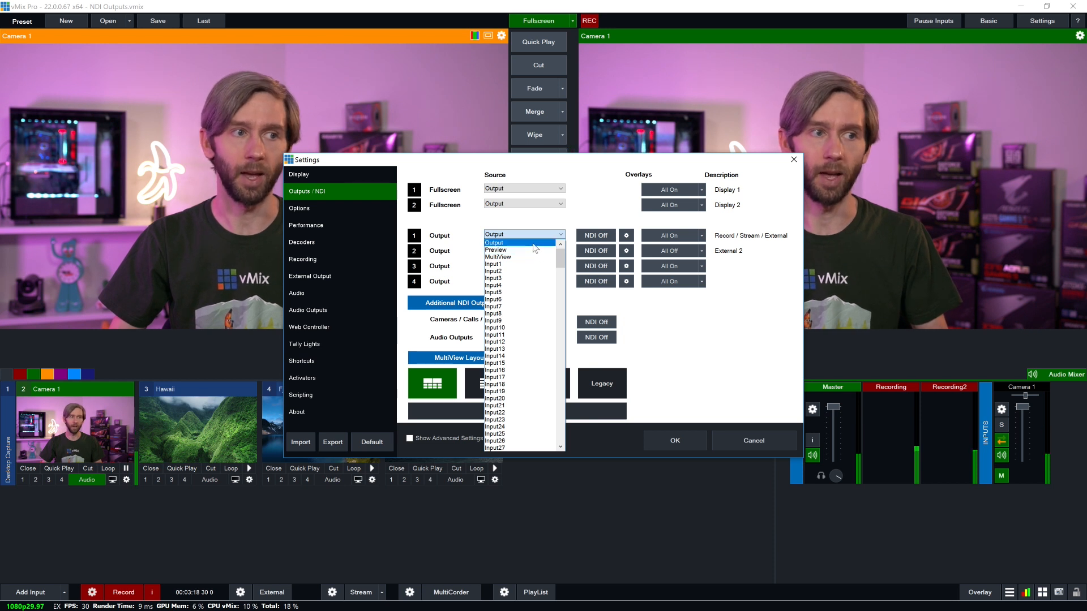
pyautogui.click(537, 223)
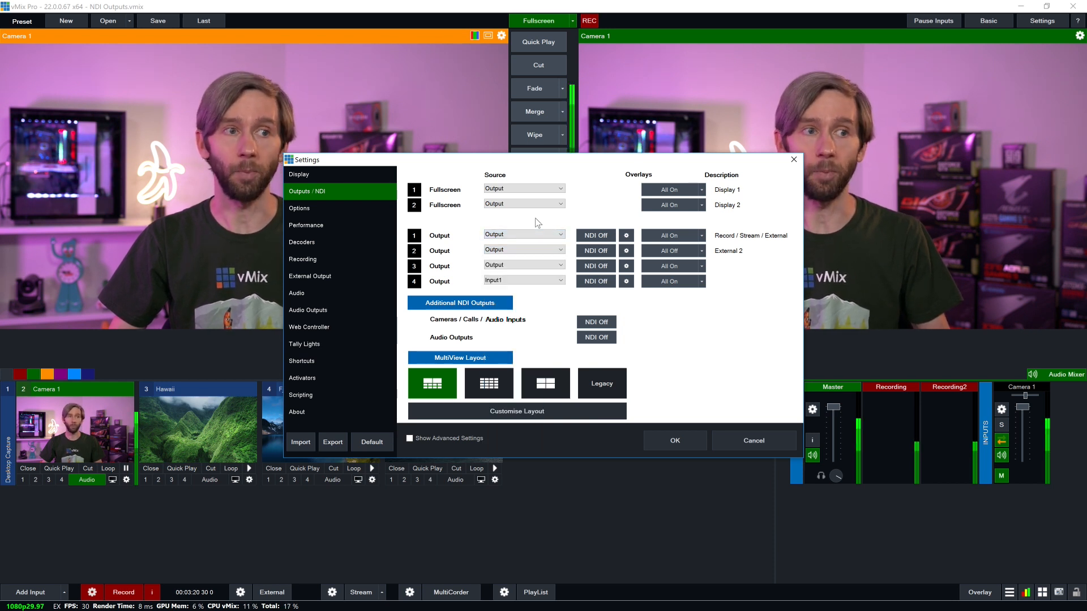
pyautogui.click(598, 234)
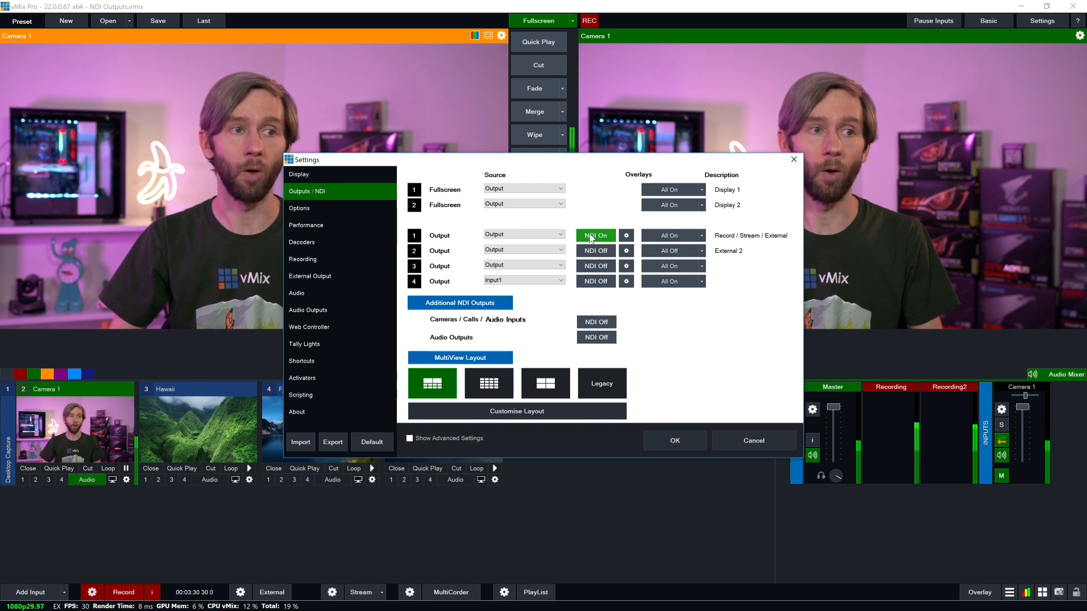
# Set output 1's audio channels to BusA in its output settings, leaving the alpha channel at None
pyautogui.click(626, 236)
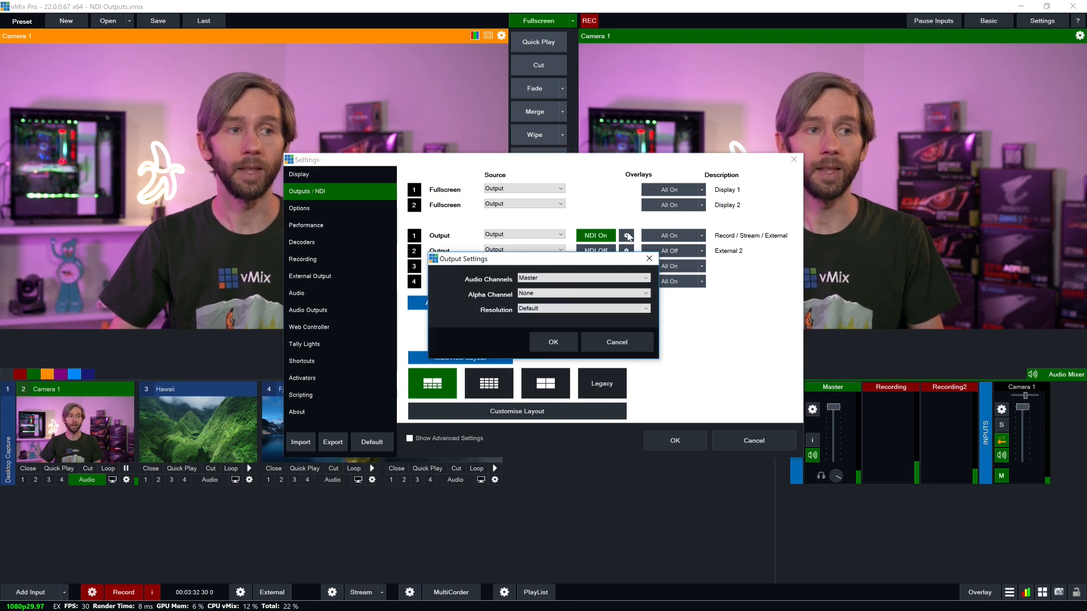
pyautogui.click(546, 278)
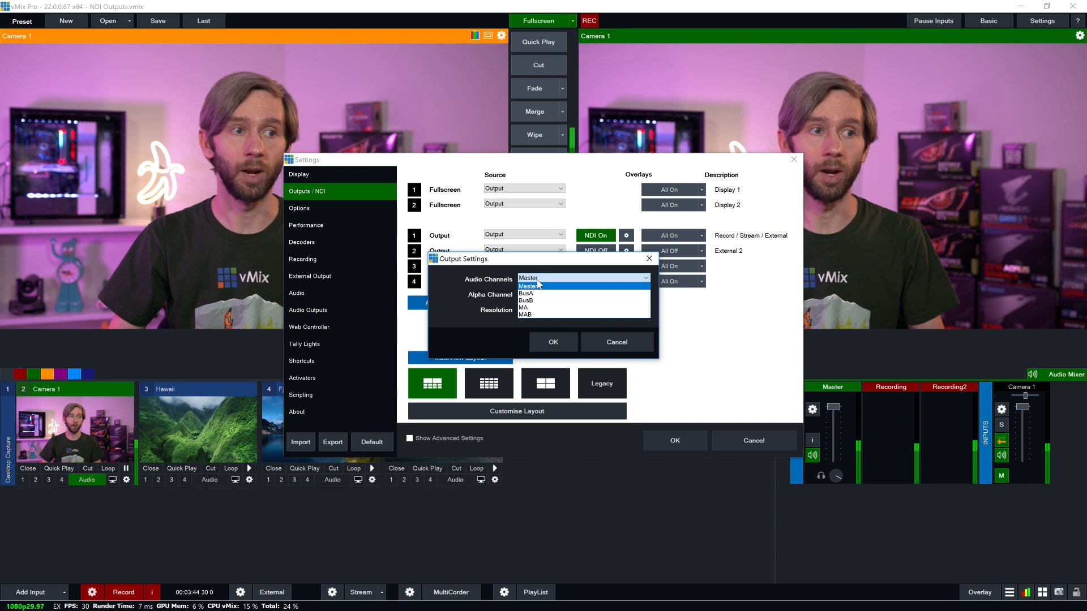
pyautogui.click(538, 294)
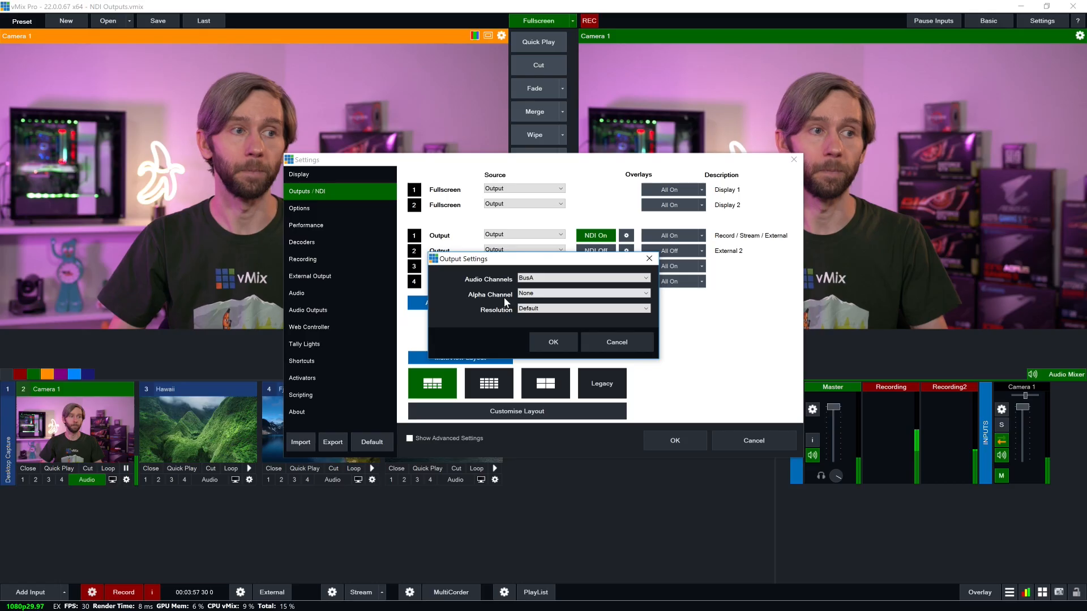
pyautogui.click(535, 293)
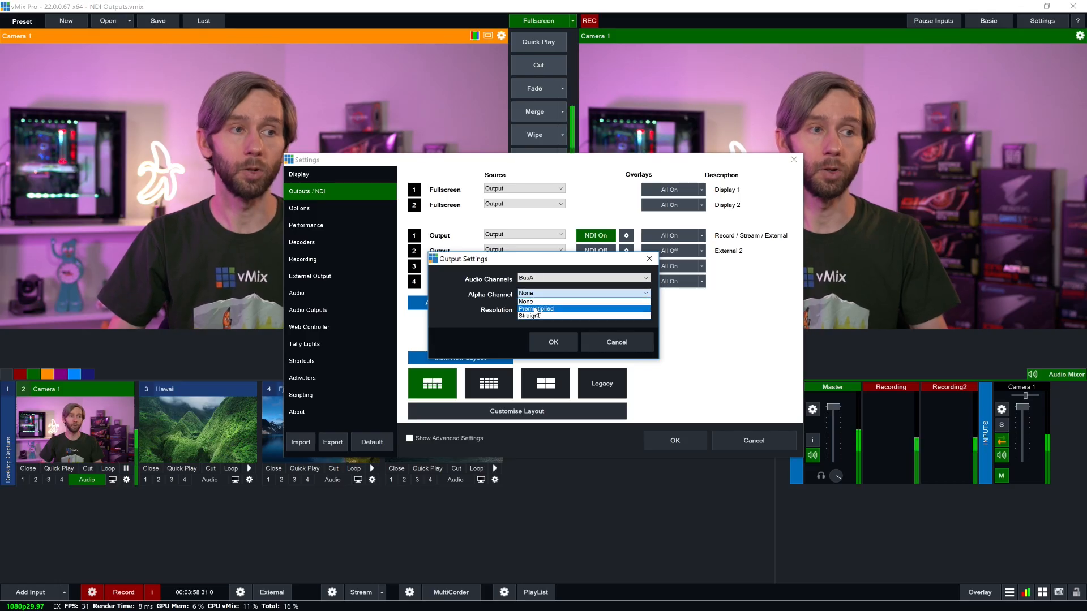
pyautogui.click(505, 294)
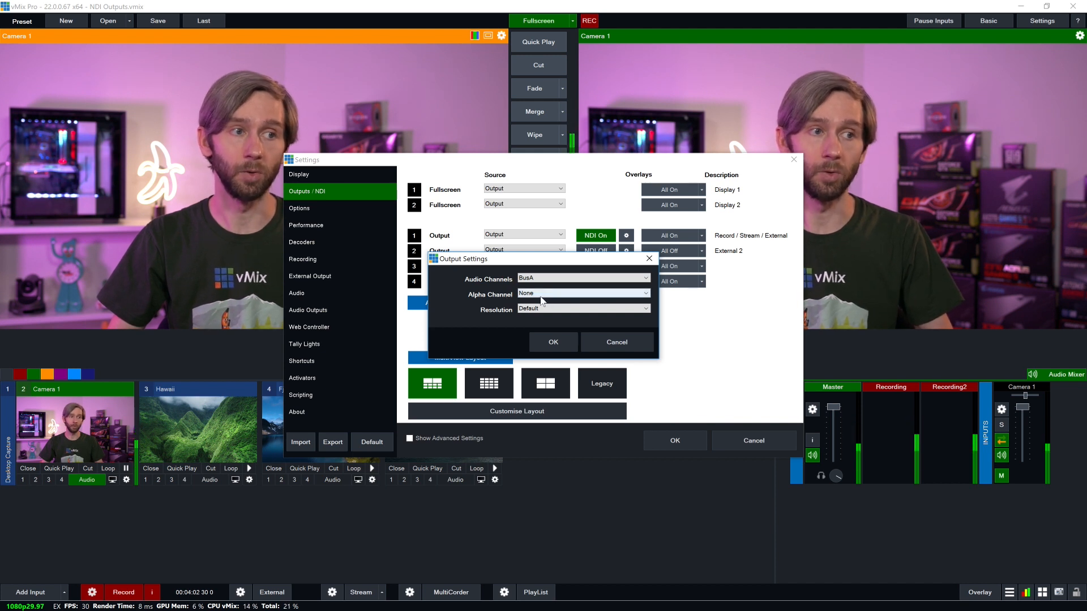
pyautogui.click(536, 296)
pyautogui.click(498, 298)
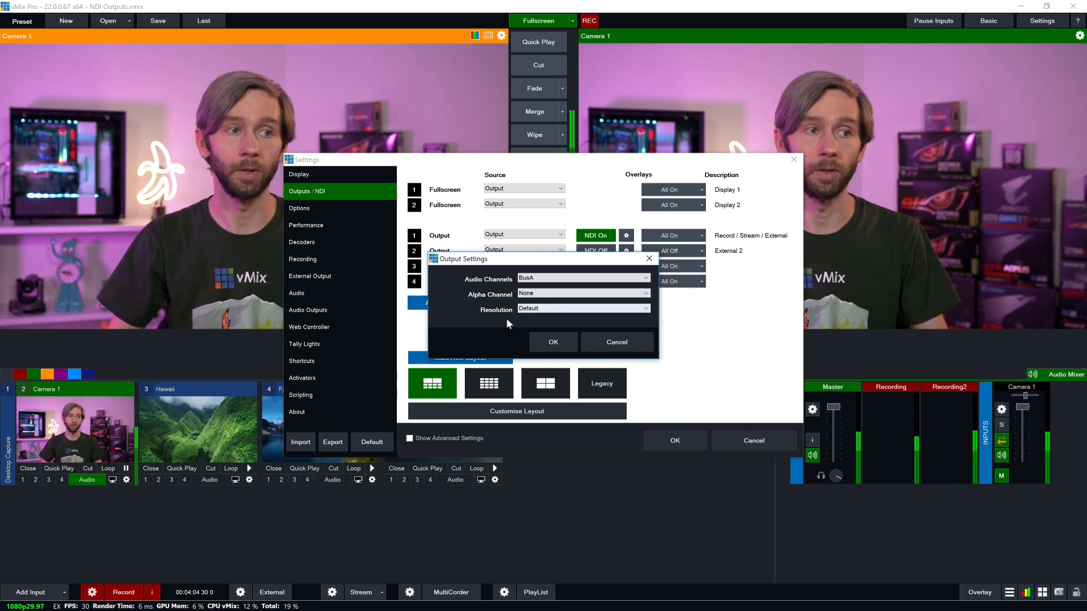
# Apply the HD720 resolution to output 1 and review its overlay choices, leaving them all on
pyautogui.click(541, 309)
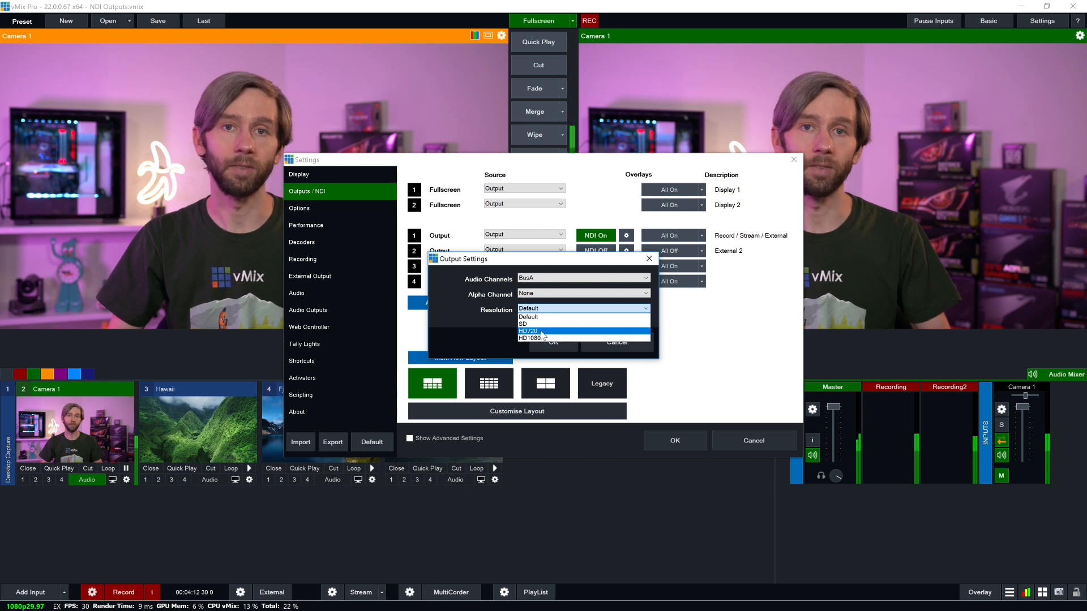
pyautogui.click(542, 331)
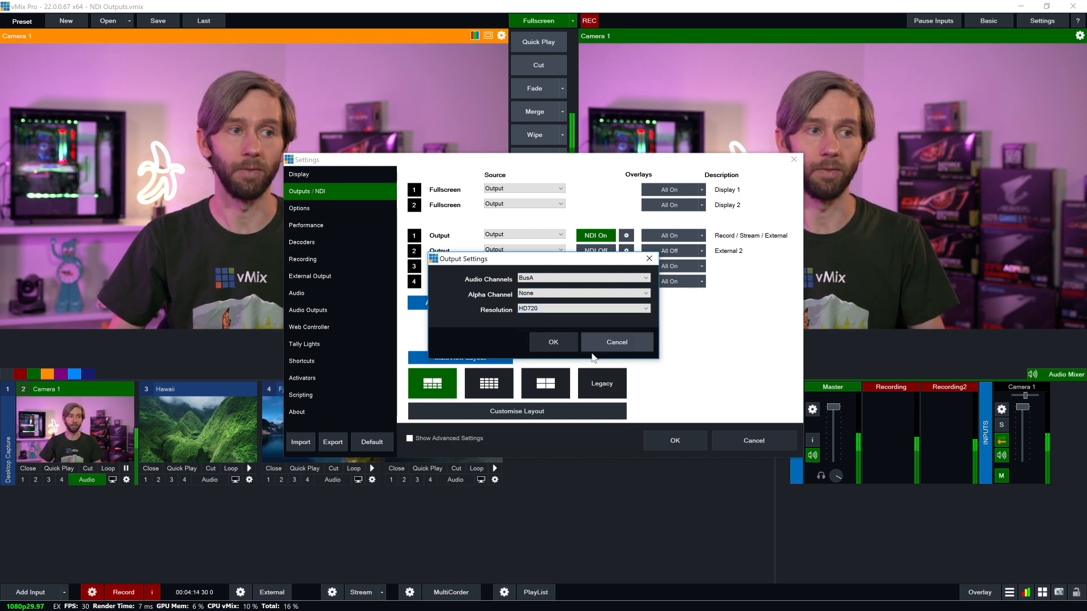
pyautogui.click(546, 340)
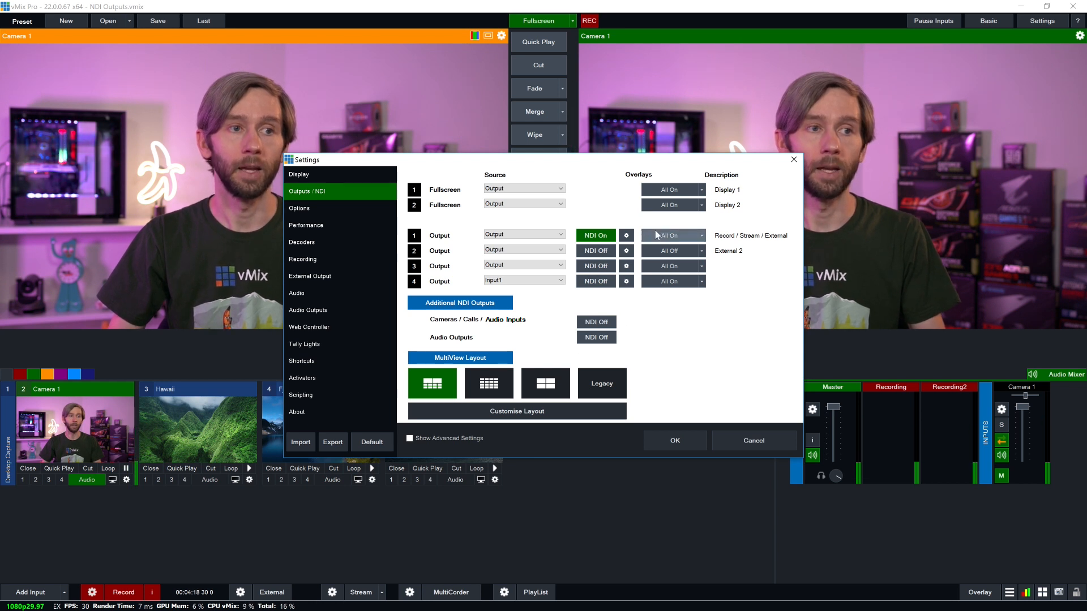
pyautogui.click(702, 236)
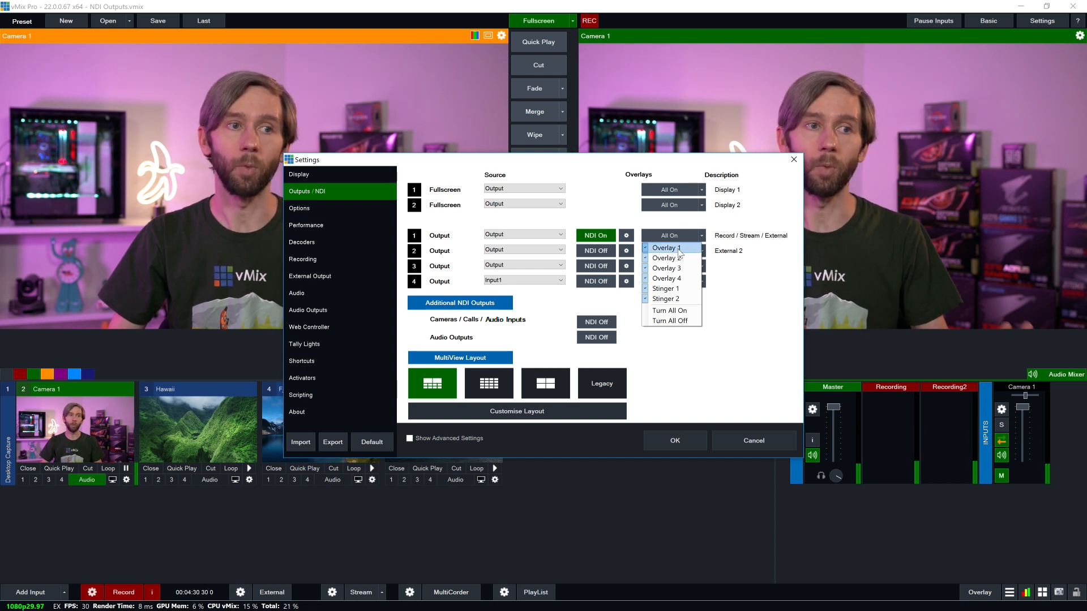
pyautogui.click(748, 301)
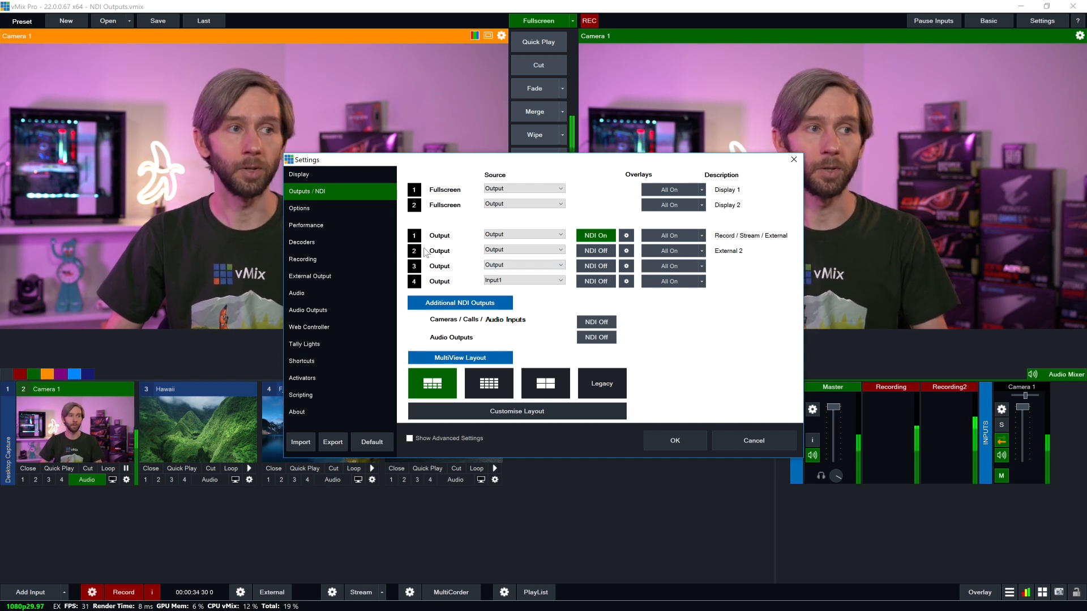
# Turn on NDI for output 2 with Output as its source and default output settings, and turn all its overlays off
pyautogui.click(501, 250)
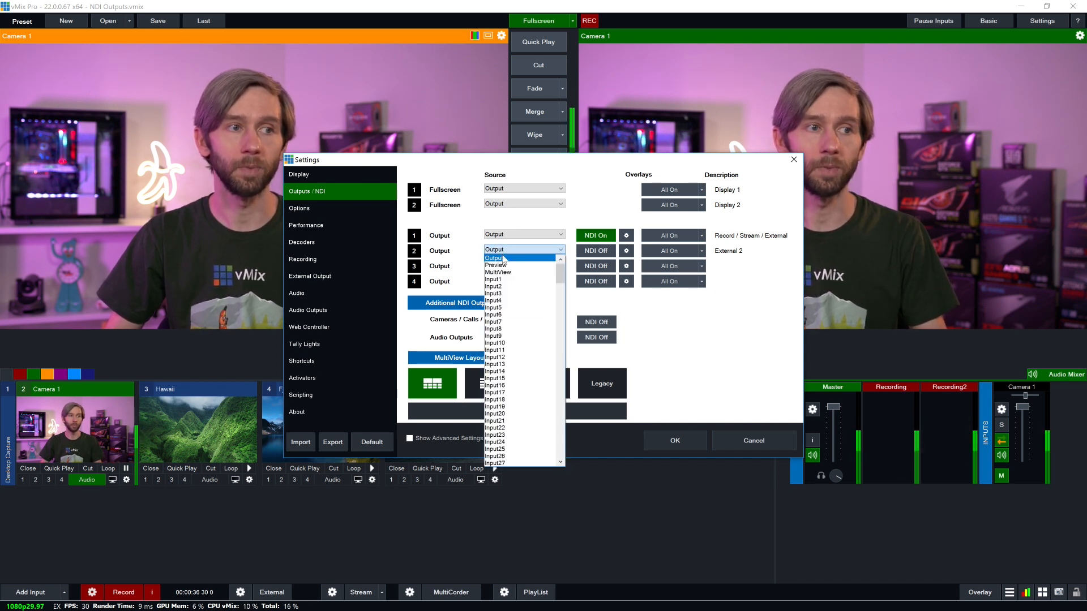
pyautogui.click(503, 259)
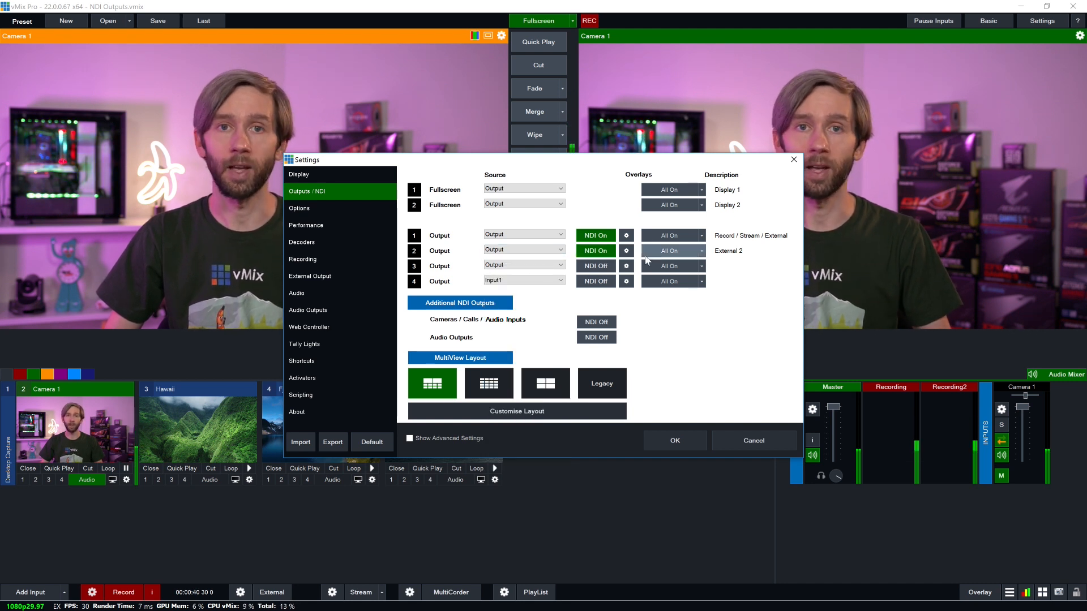
pyautogui.click(626, 251)
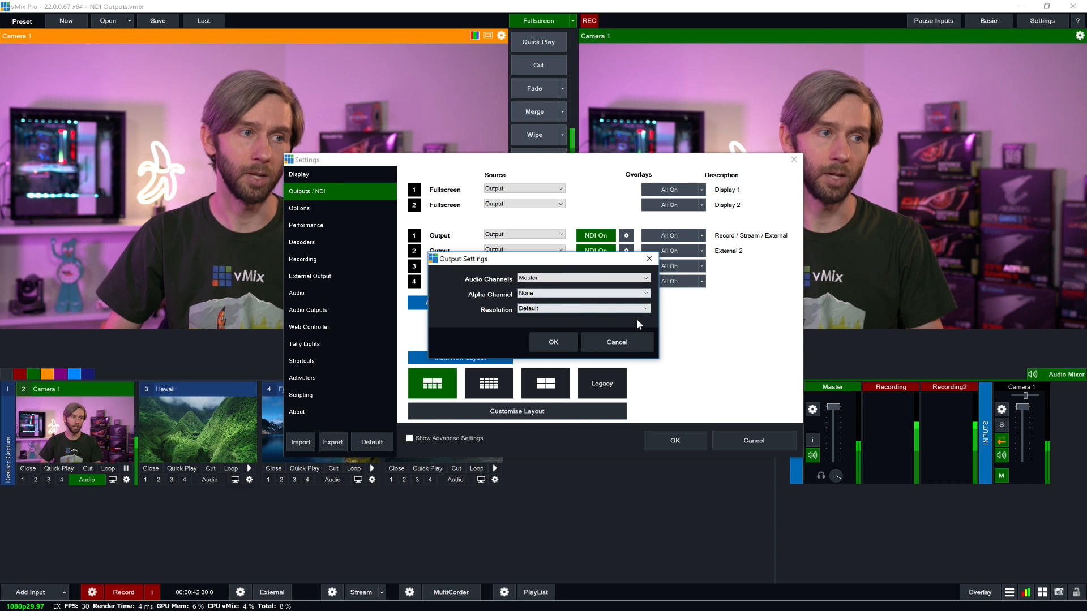
pyautogui.click(547, 342)
pyautogui.click(702, 251)
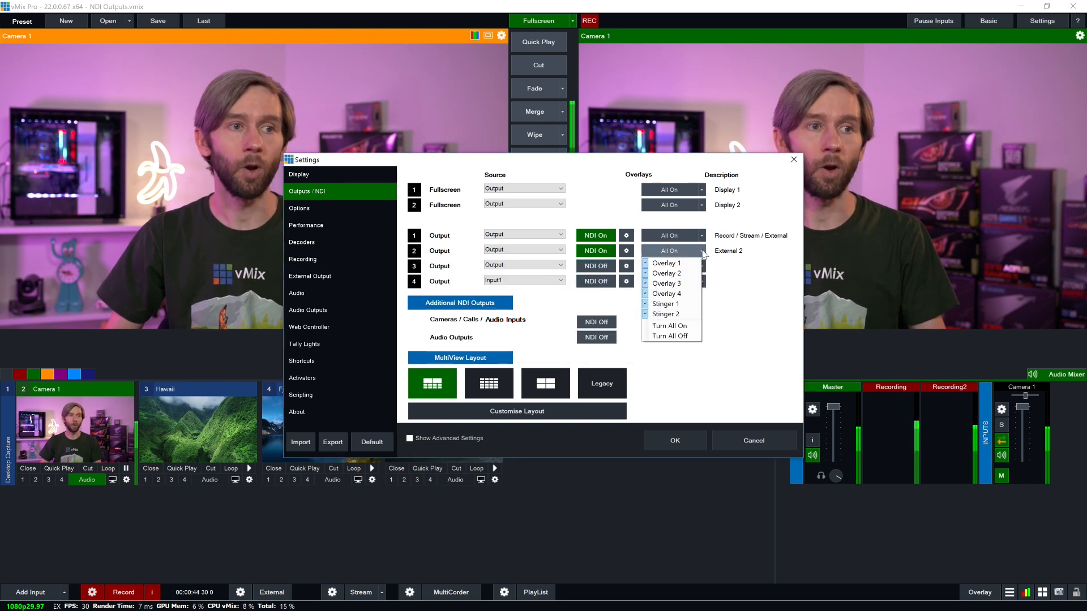
pyautogui.click(679, 336)
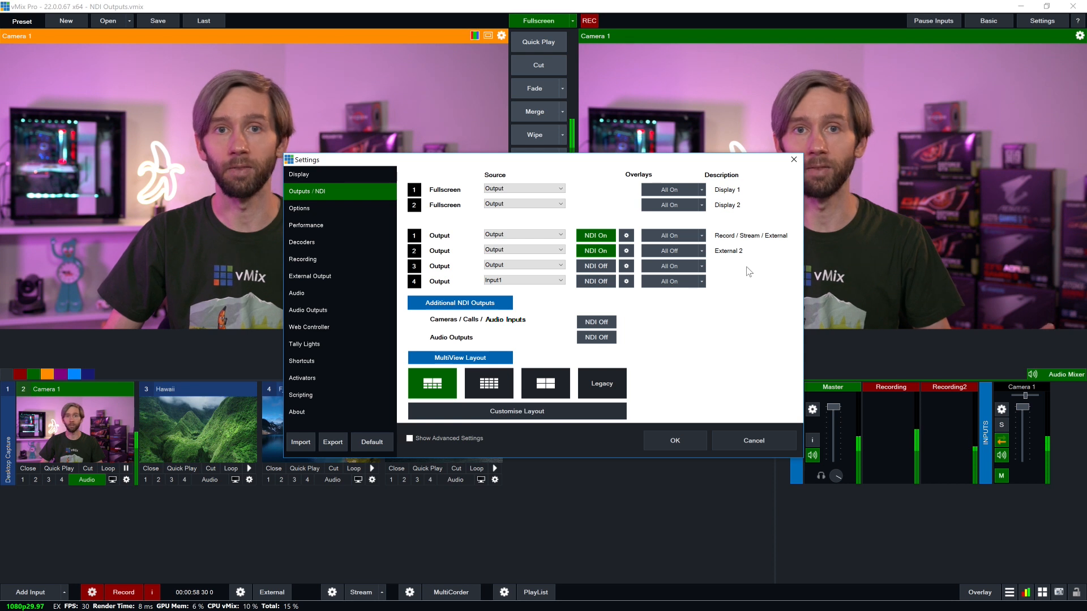
# Set the source of output 3 to MultiView and turn on NDI for it
pyautogui.click(603, 262)
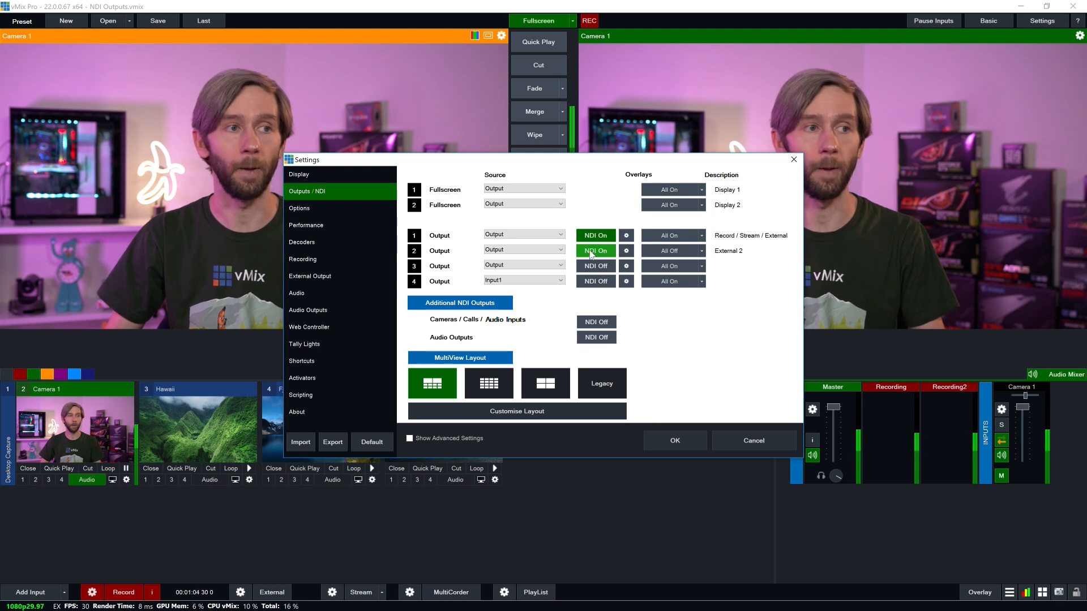
pyautogui.click(510, 266)
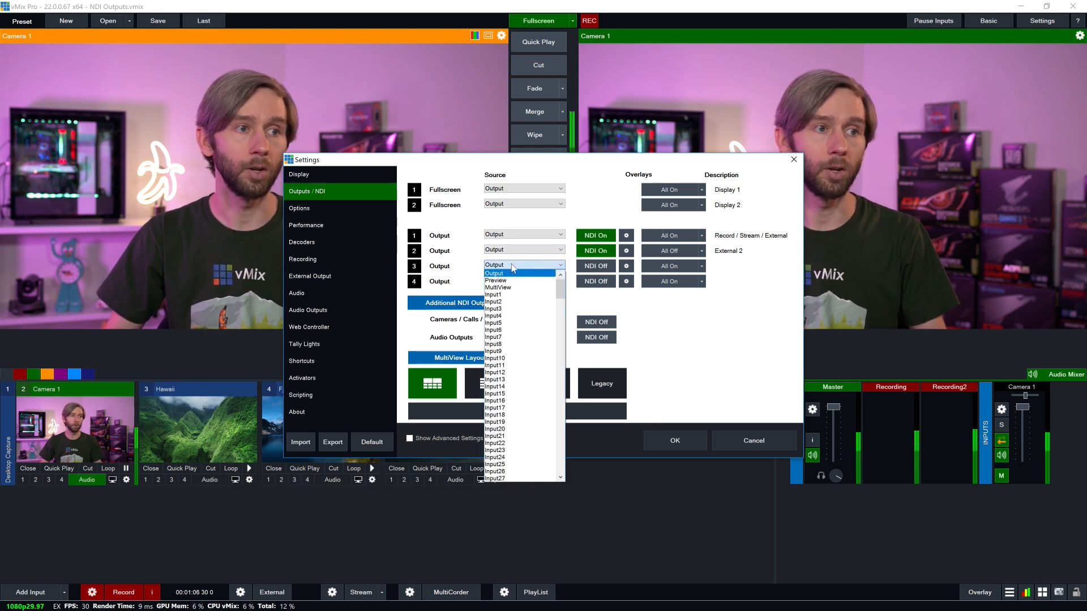
pyautogui.click(516, 288)
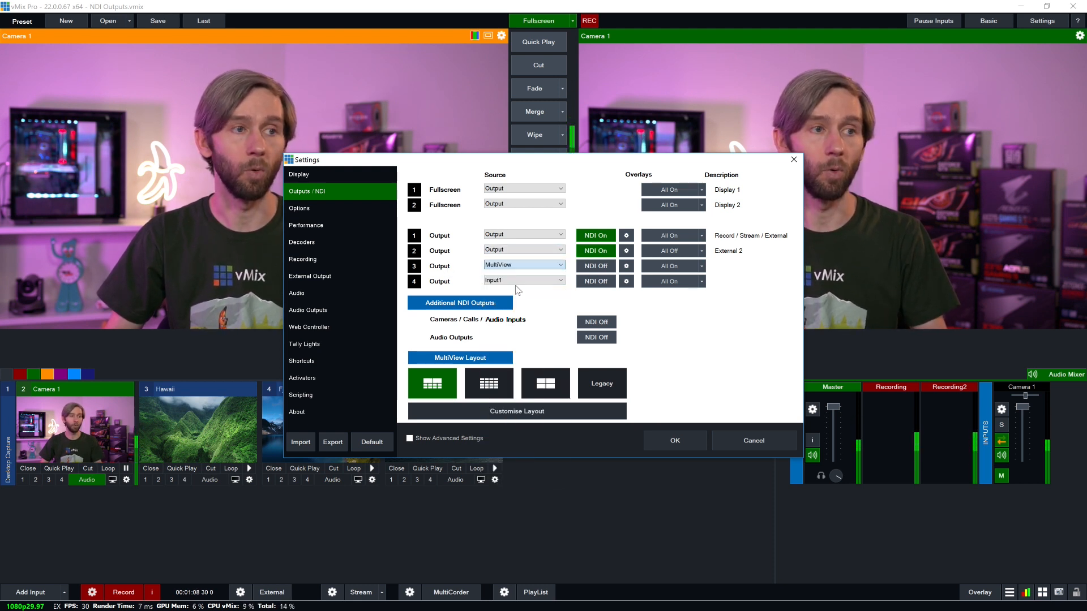
pyautogui.click(595, 266)
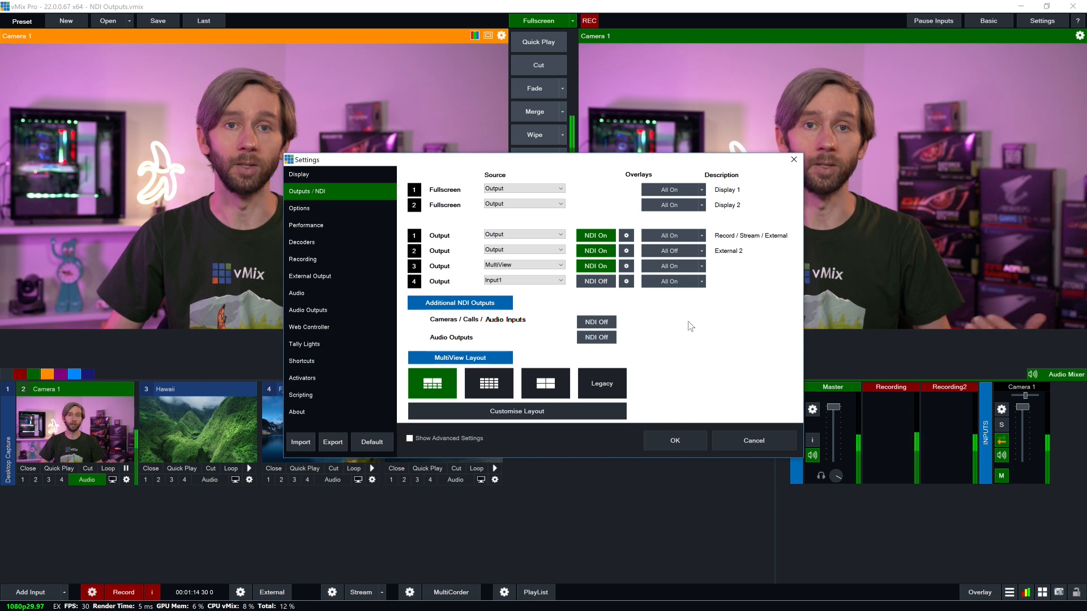
pyautogui.click(626, 269)
pyautogui.click(626, 339)
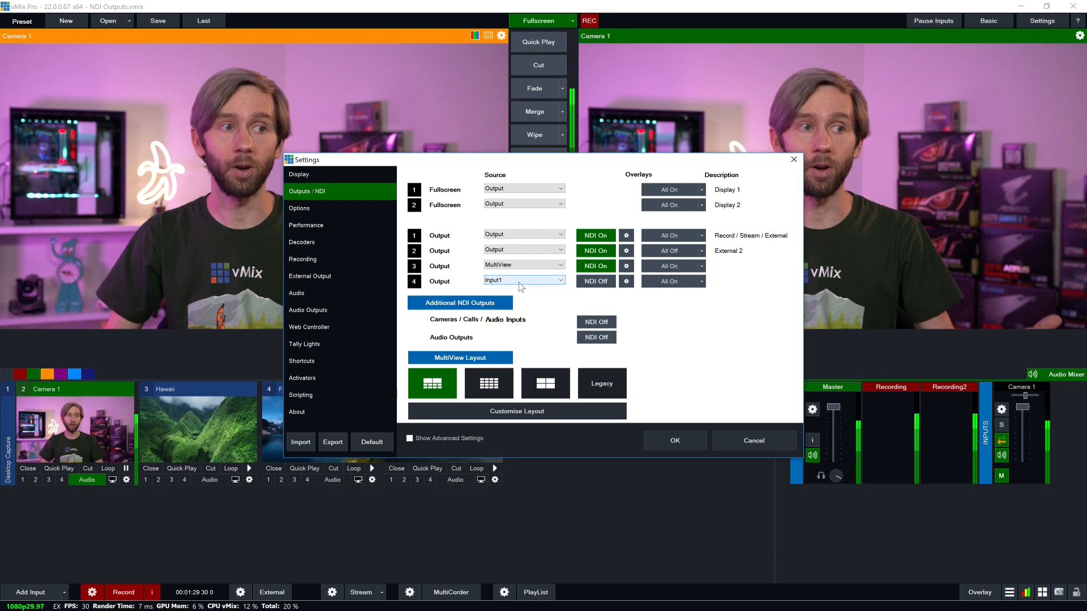
# Turn on NDI for output 4 with Input1 as its source, and for the additional Cameras / Calls / Audio Inputs and Audio Outputs
pyautogui.click(518, 282)
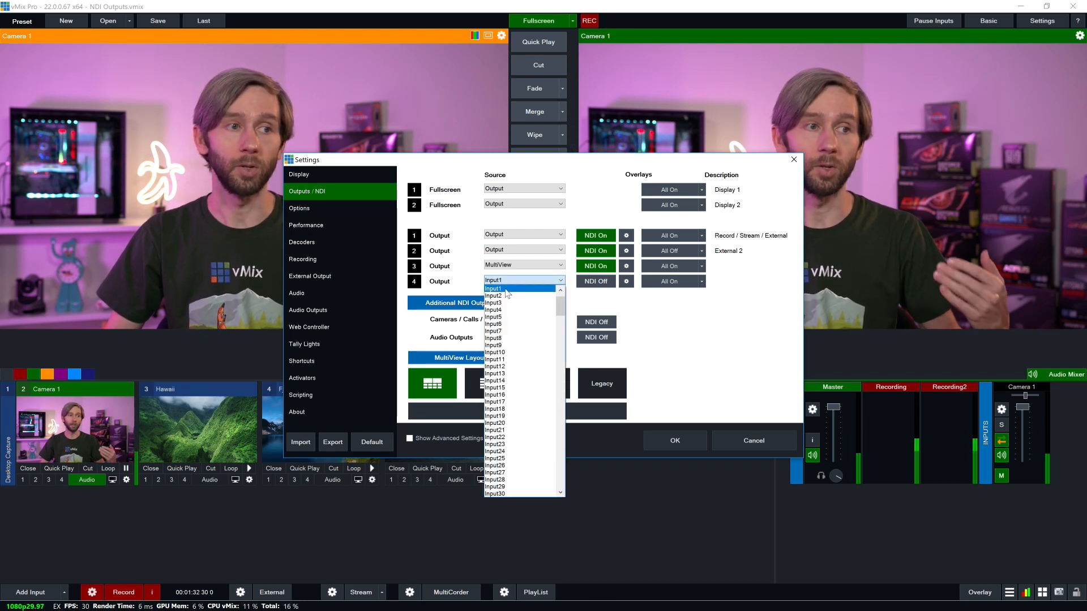
pyautogui.click(506, 293)
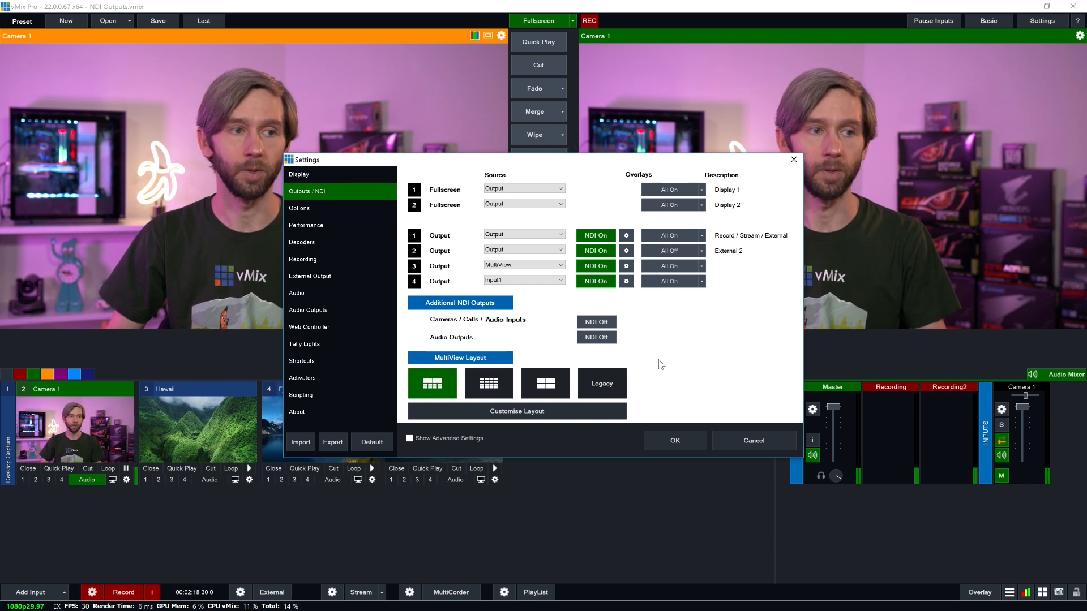
pyautogui.click(596, 322)
pyautogui.click(610, 342)
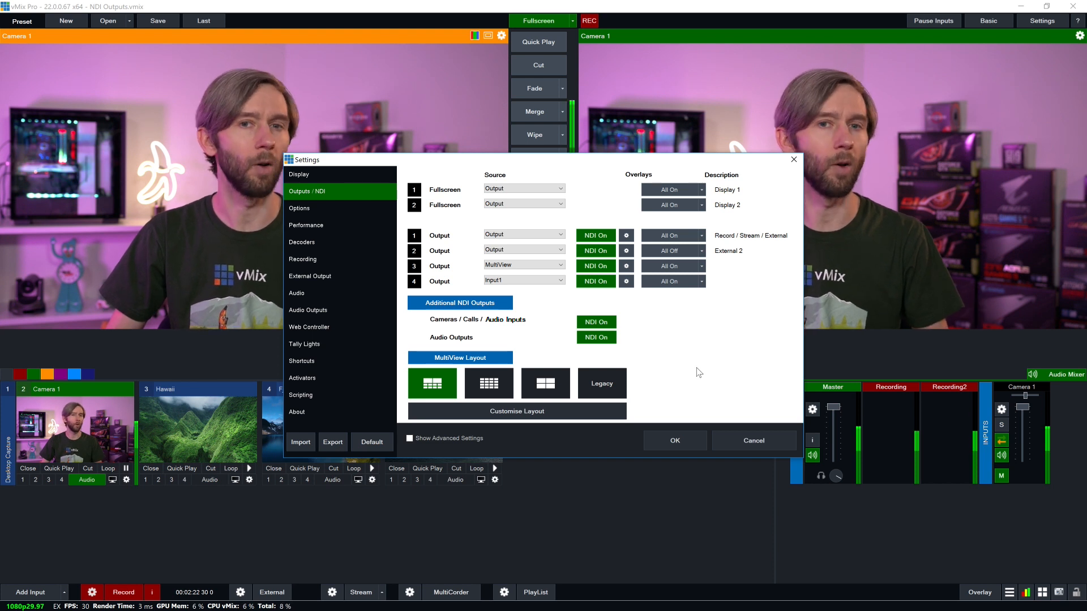